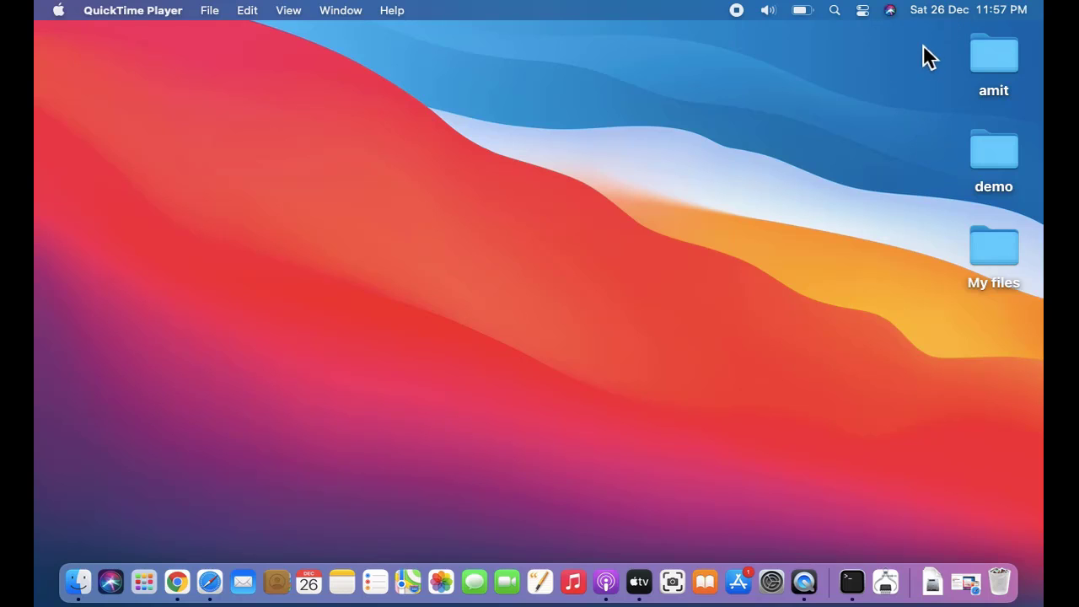
Open Notification Center, put Calendar right of Weather, and move Screen Time below the World Clock.
{"action": "left_click", "coordinate": [995, 10]}
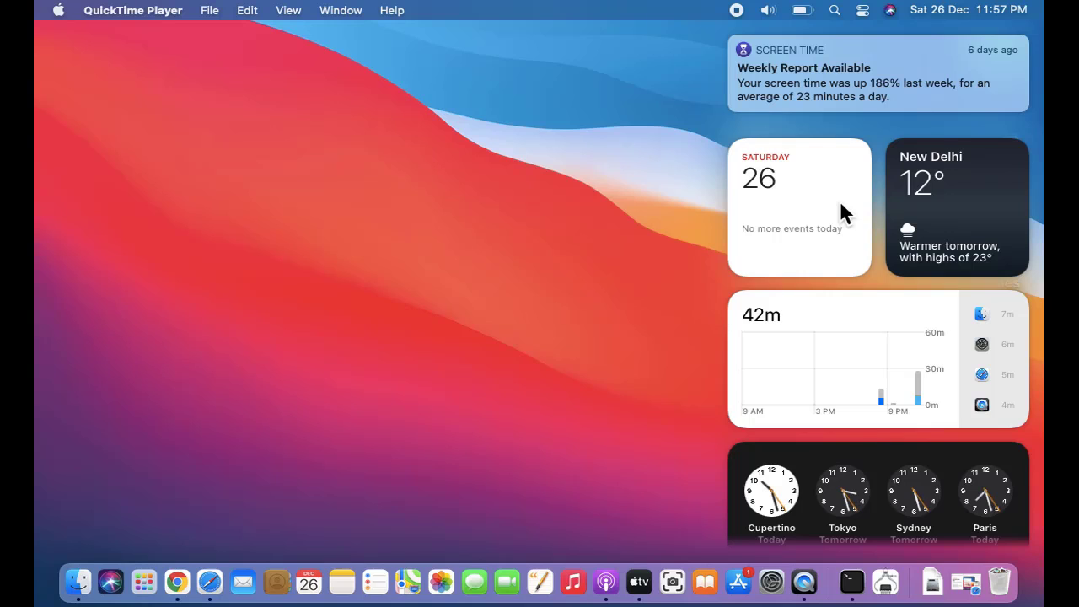
{"action": "left_click_drag", "start_coordinate": [820, 198], "coordinate": [990, 211]}
{"action": "left_click_drag", "start_coordinate": [890, 373], "coordinate": [885, 472]}
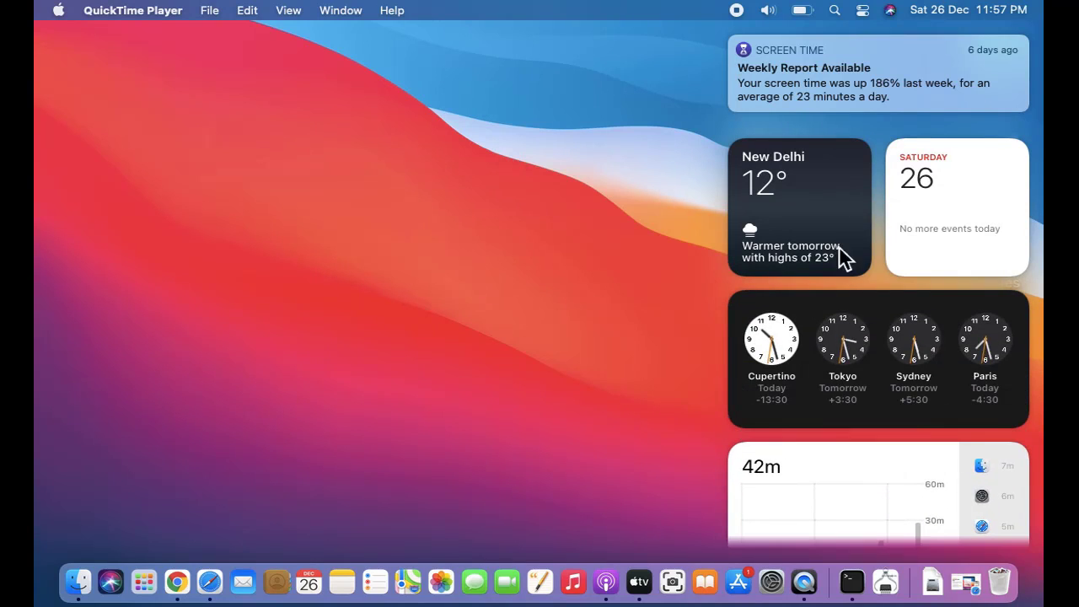
{"action": "right_click", "coordinate": [942, 200]}
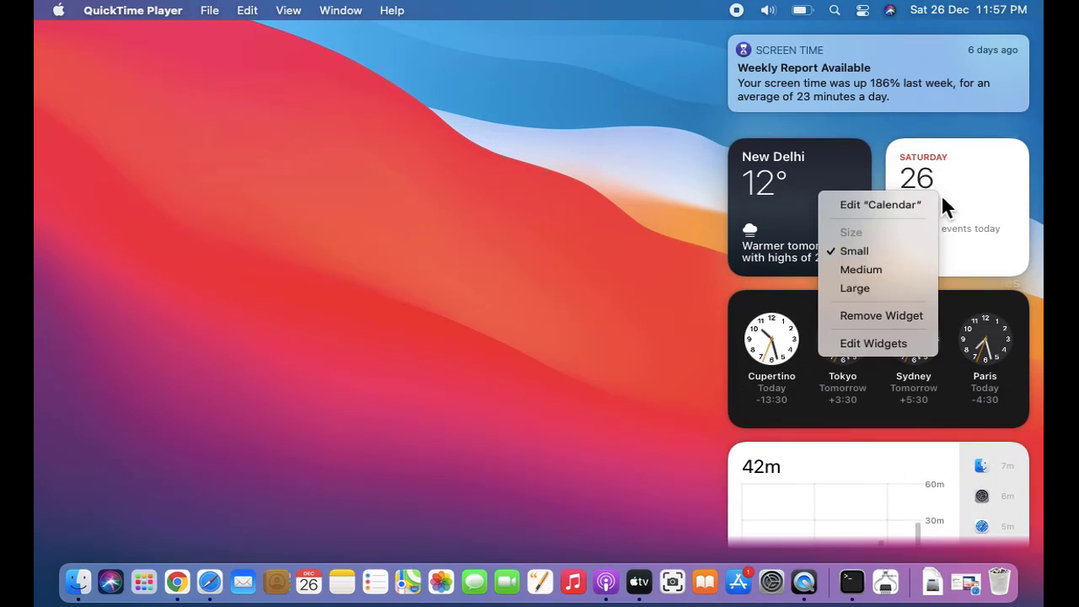
{"action": "left_click", "coordinate": [886, 267]}
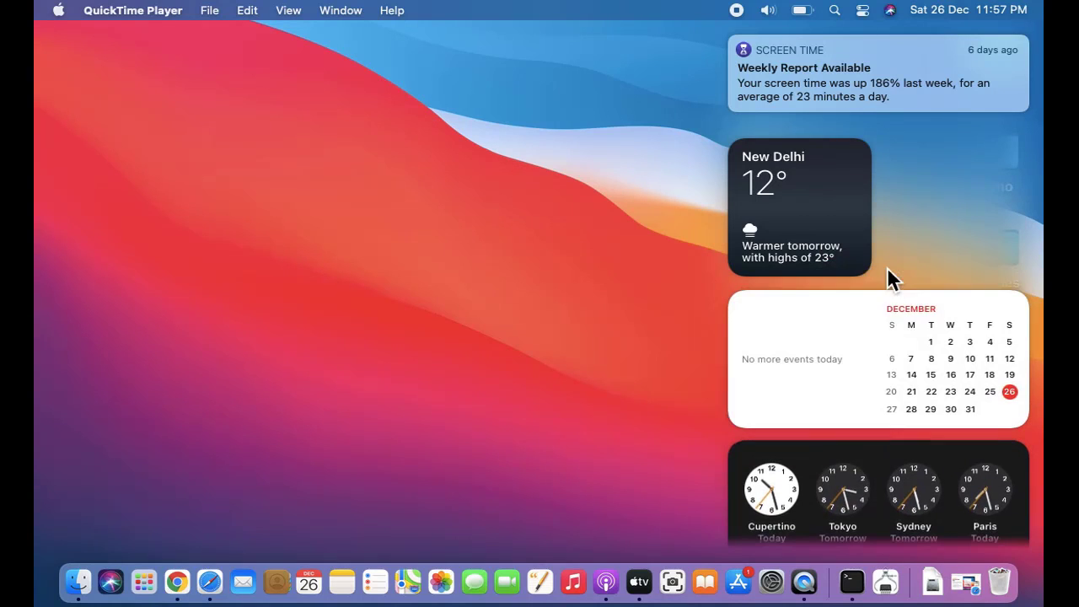
{"action": "right_click", "coordinate": [830, 329]}
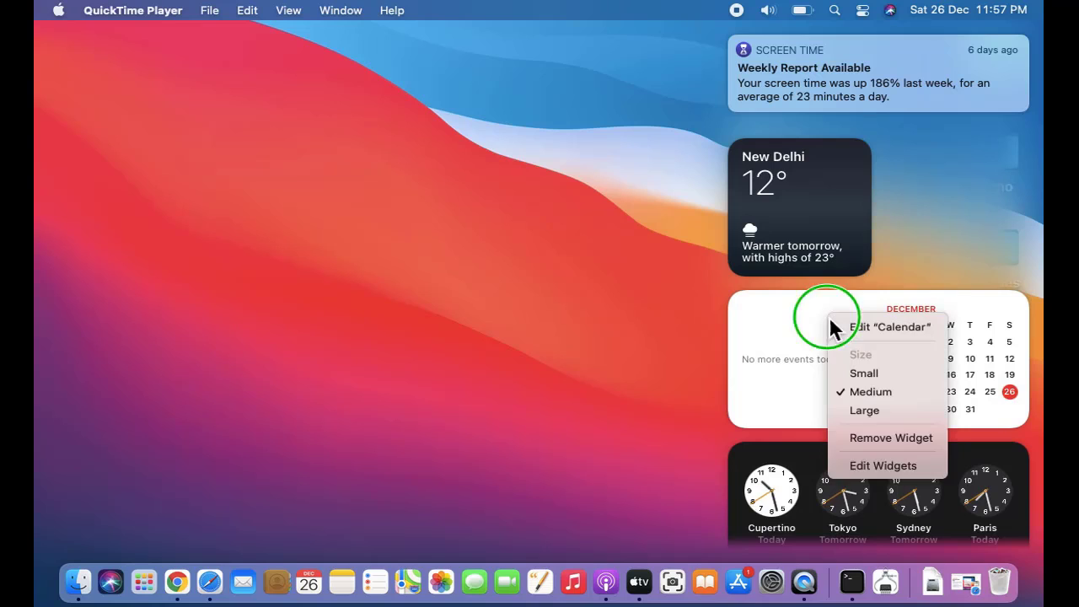
{"action": "left_click", "coordinate": [871, 413]}
{"action": "left_click_drag", "start_coordinate": [841, 310], "coordinate": [843, 347]}
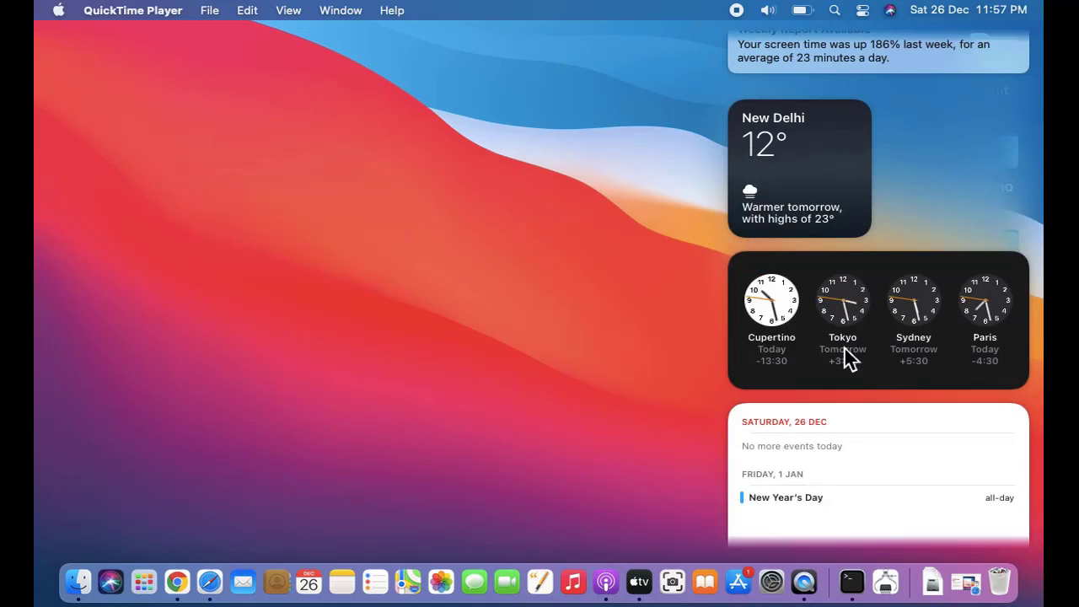
{"action": "right_click", "coordinate": [845, 469]}
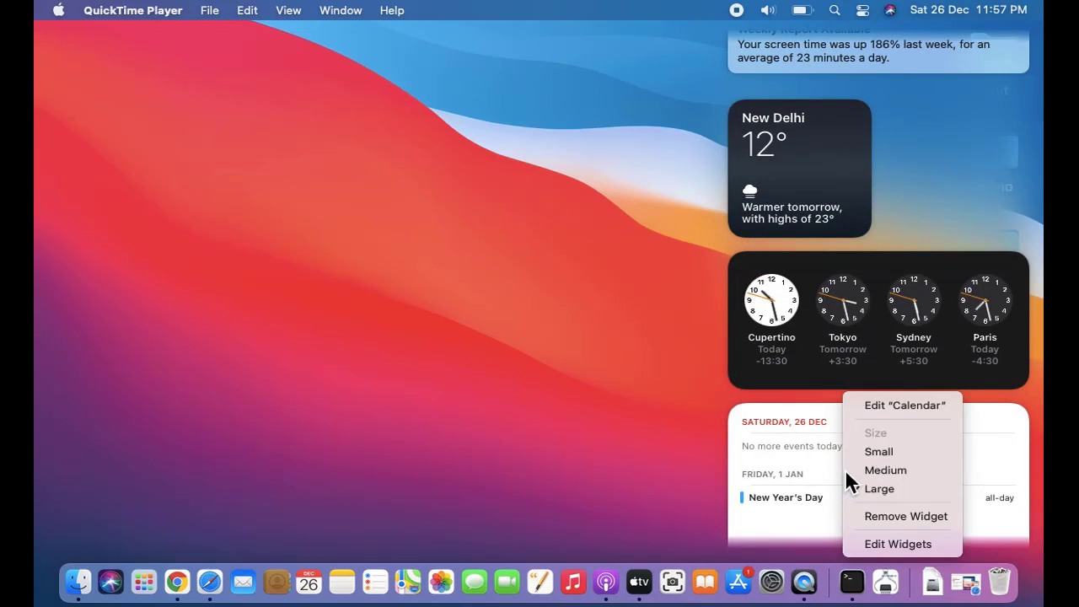
{"action": "left_click", "coordinate": [893, 453]}
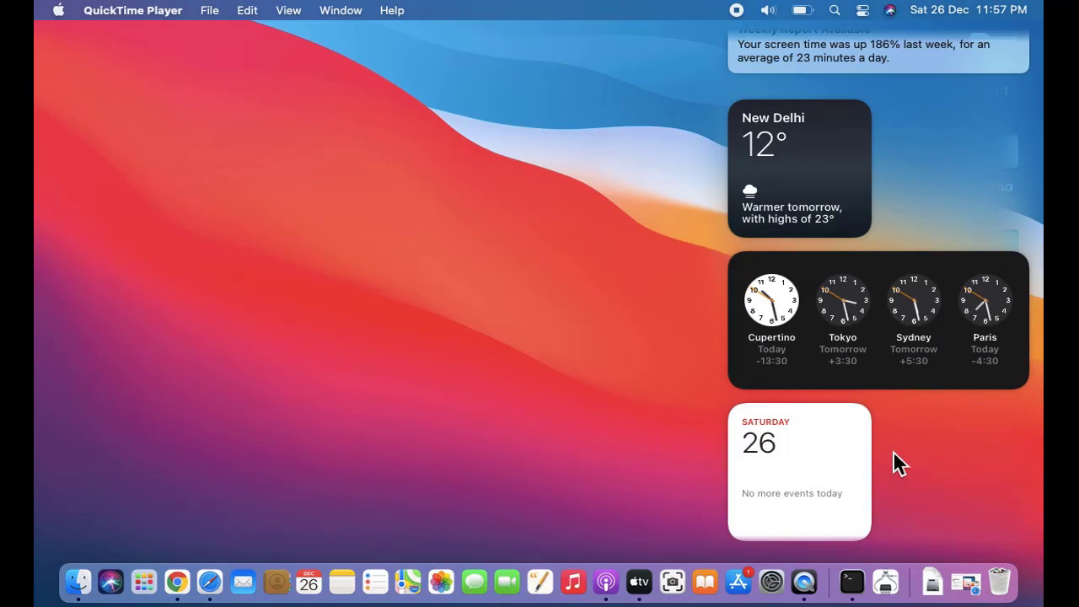
{"action": "left_click_drag", "start_coordinate": [840, 506], "coordinate": [970, 196]}
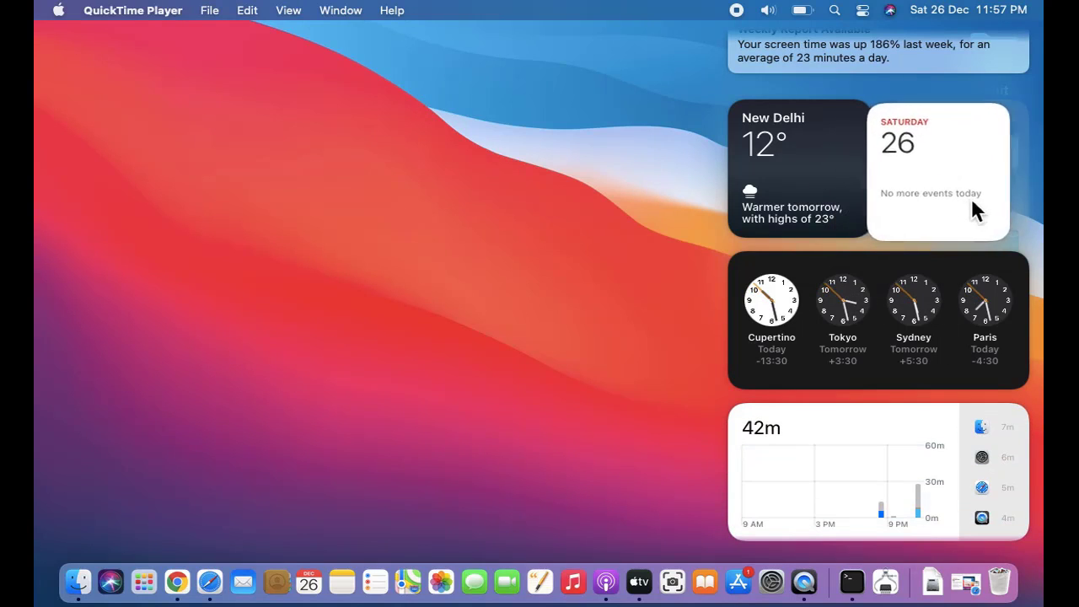
Close and reopen Notification Center, then bring up the Weather widget's context menu again.
{"action": "right_click", "coordinate": [834, 208]}
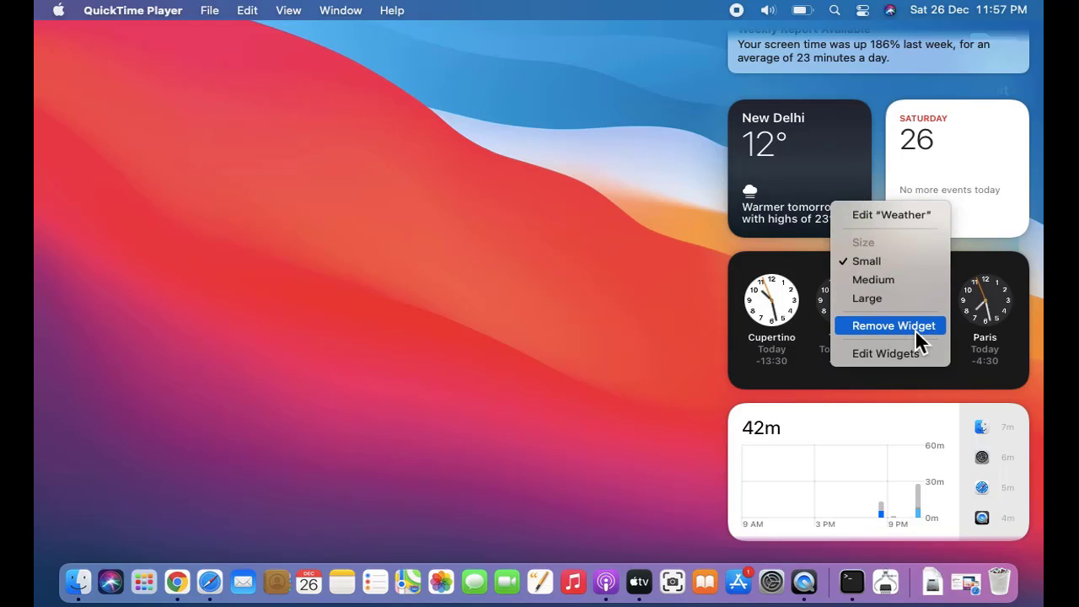
{"action": "left_click", "coordinate": [822, 470]}
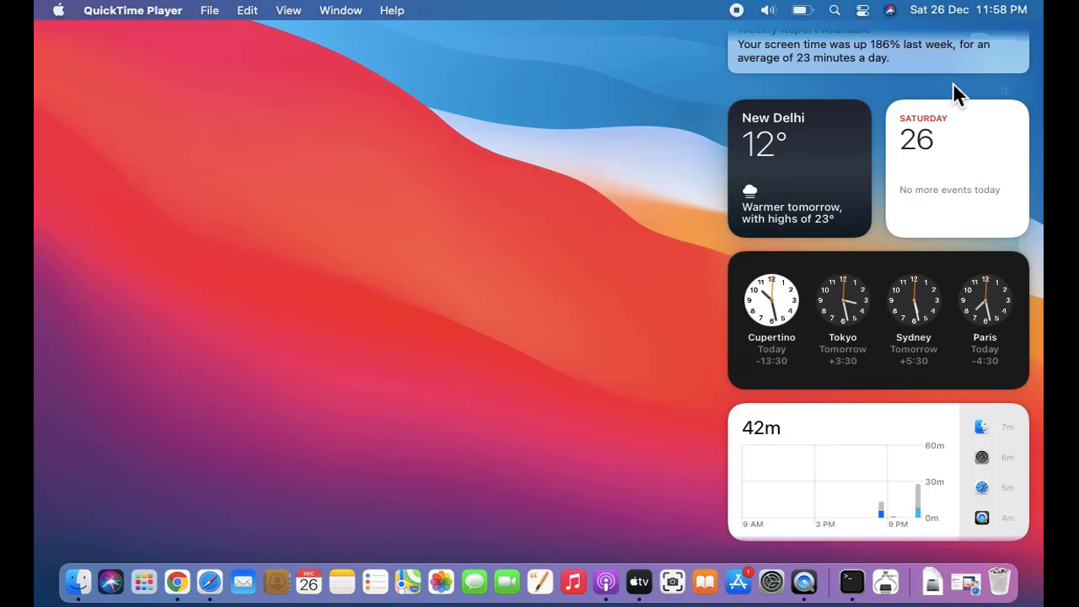
{"action": "left_click", "coordinate": [632, 109]}
{"action": "left_click", "coordinate": [1008, 8]}
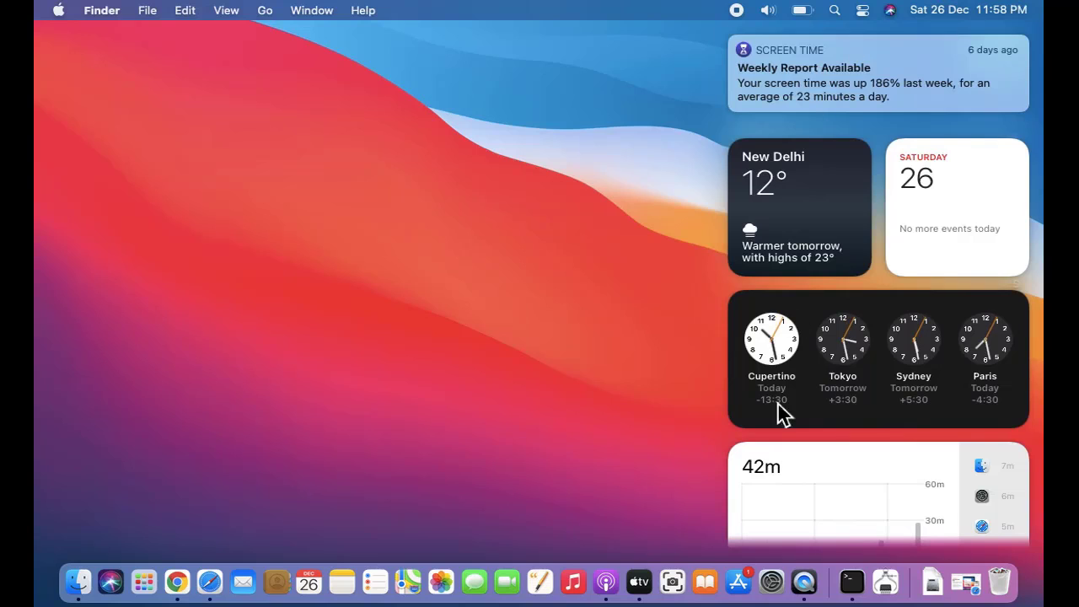
{"action": "right_click", "coordinate": [821, 219]}
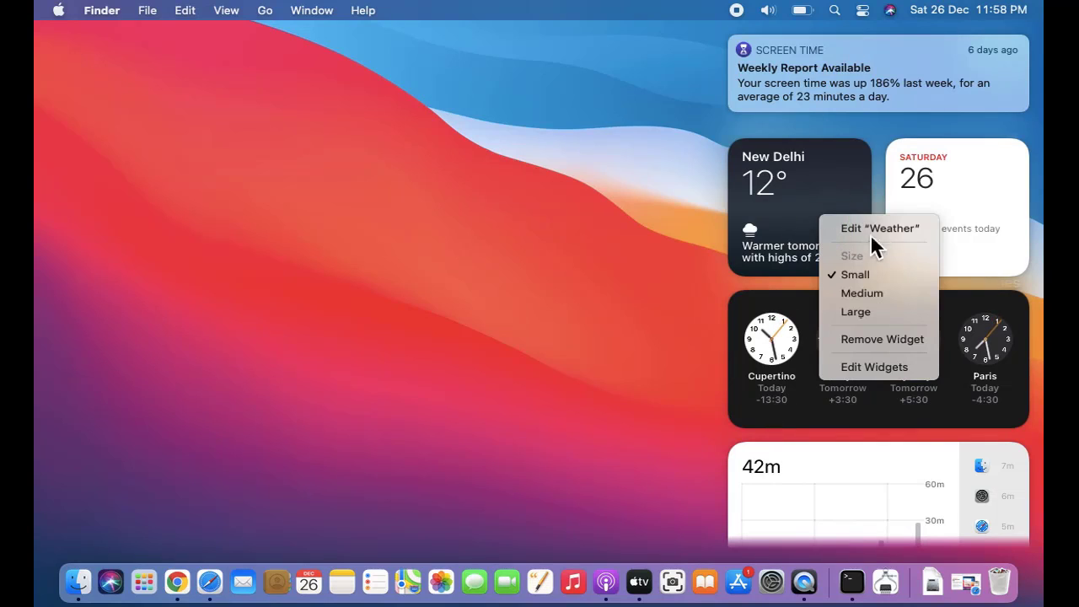
In the widget gallery, add a small Reminders List widget, then browse the Stocks widgets.
{"action": "left_click", "coordinate": [896, 368]}
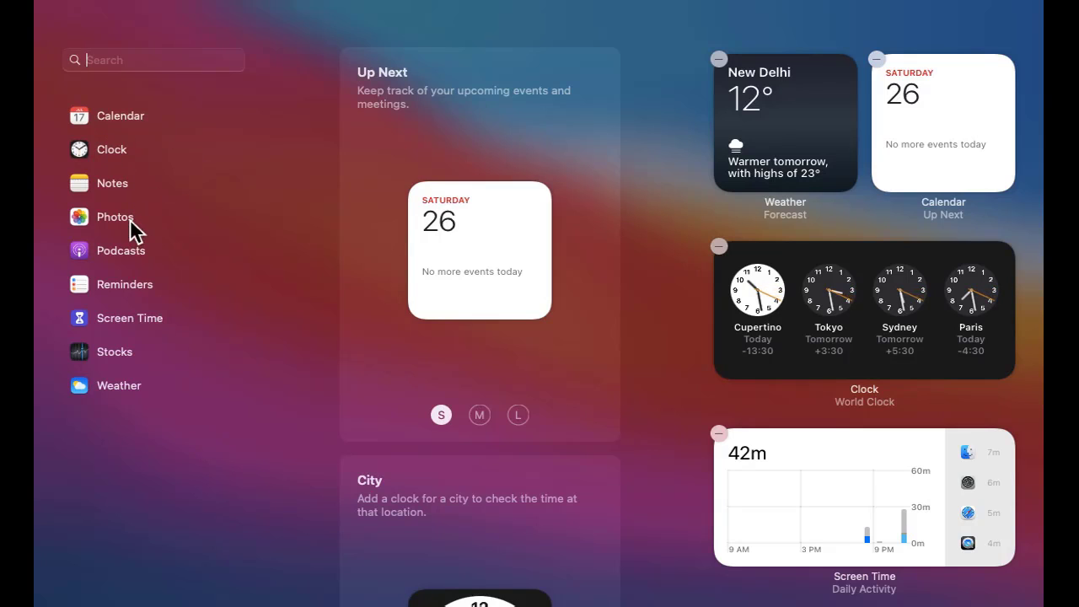
{"action": "left_click", "coordinate": [134, 282]}
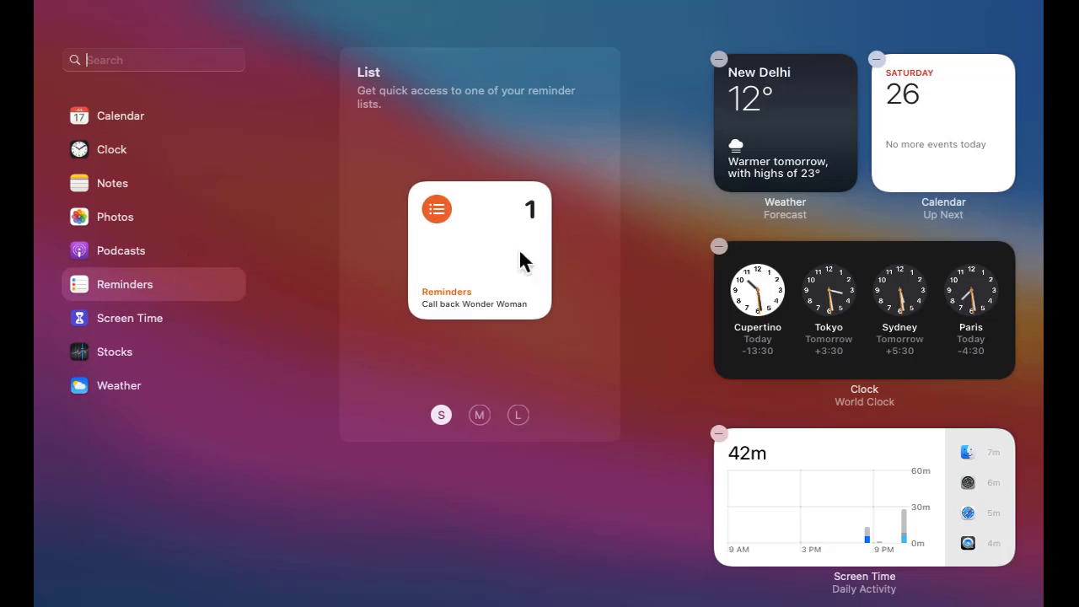
{"action": "left_click", "coordinate": [482, 248]}
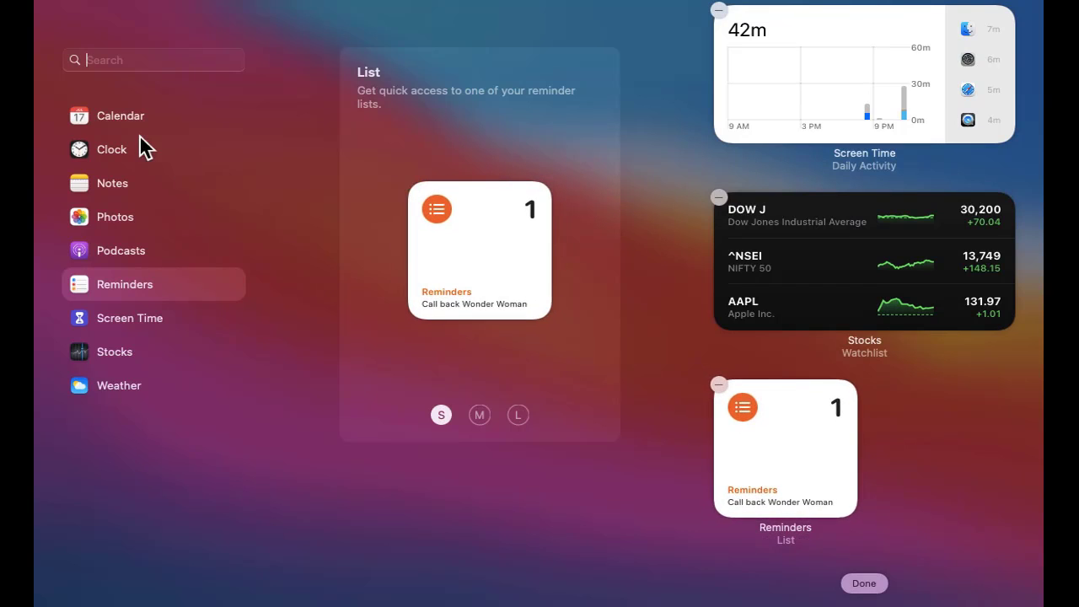
{"action": "left_click", "coordinate": [114, 352]}
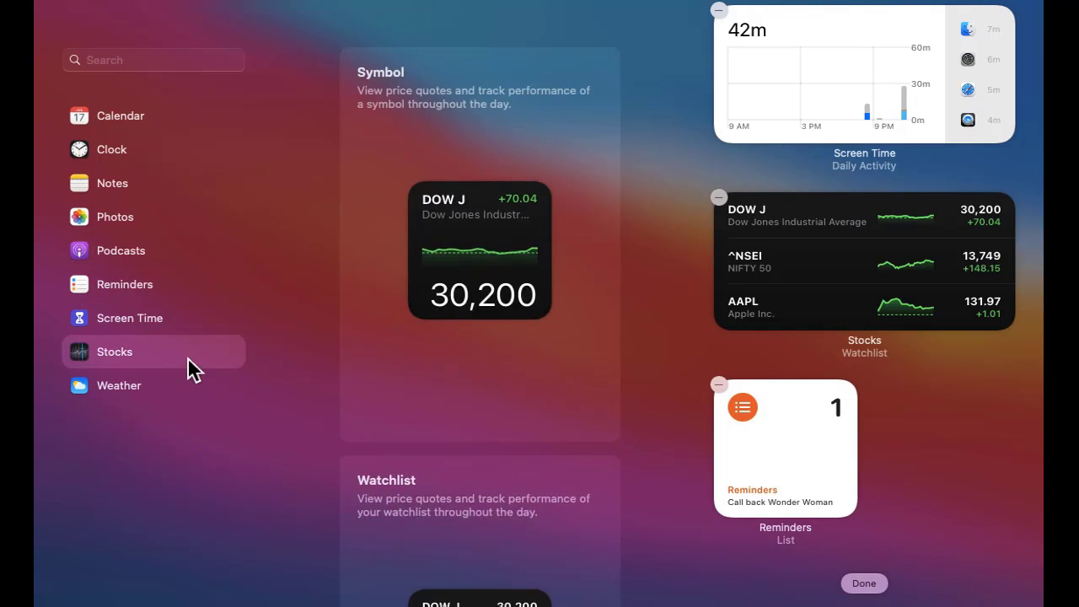
{"action": "mouse_move", "coordinate": [464, 263]}
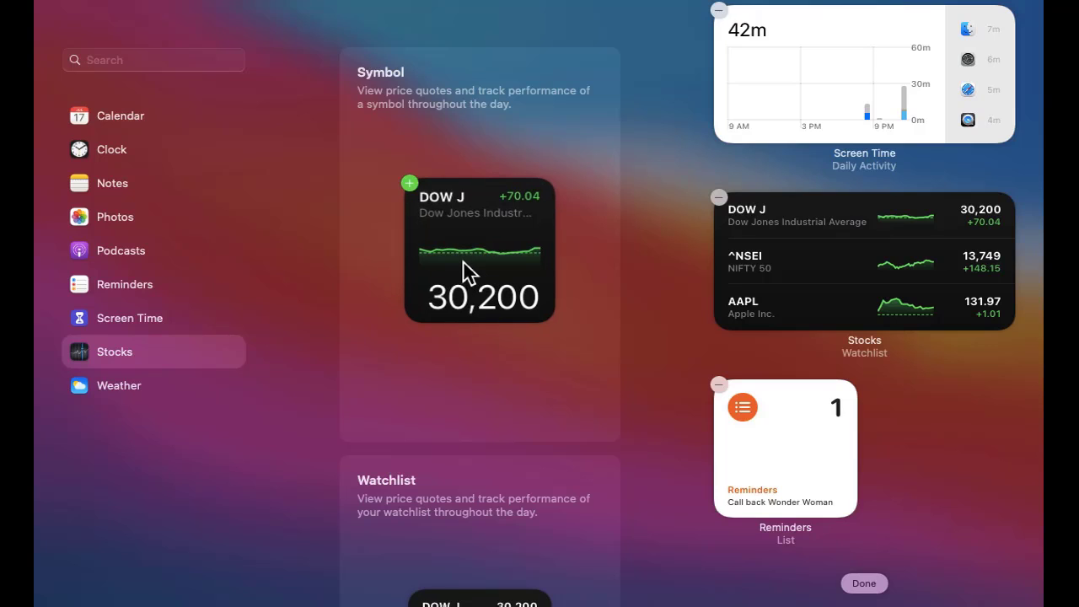
Add the DOW J Stocks Symbol widget and place it at the top beside the Reminders List.
{"action": "left_click", "coordinate": [411, 187]}
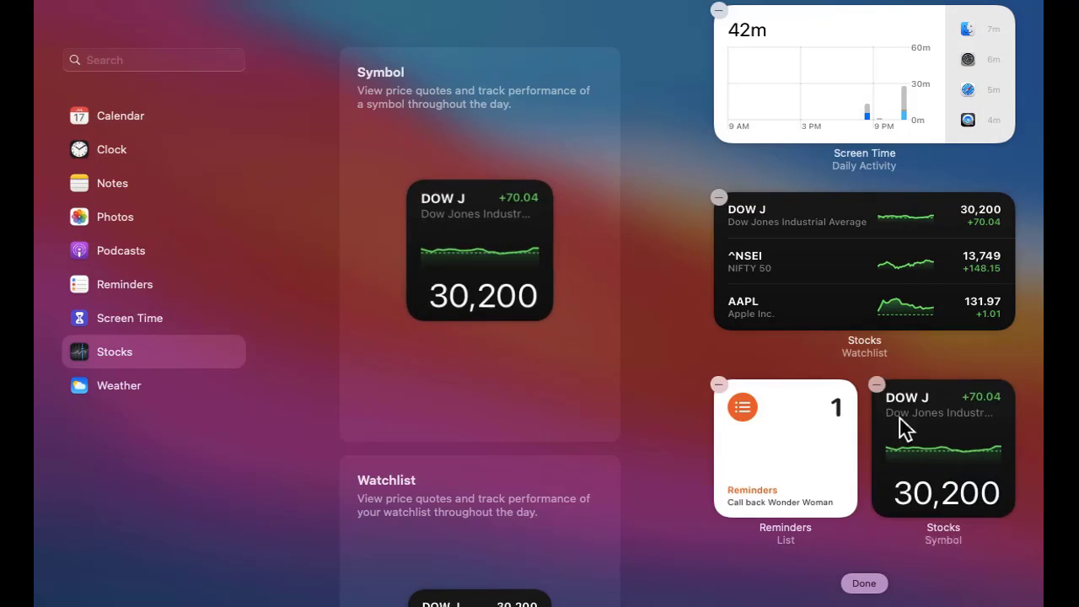
{"action": "left_click", "coordinate": [950, 429]}
{"action": "left_click_drag", "start_coordinate": [950, 430], "coordinate": [820, 255]}
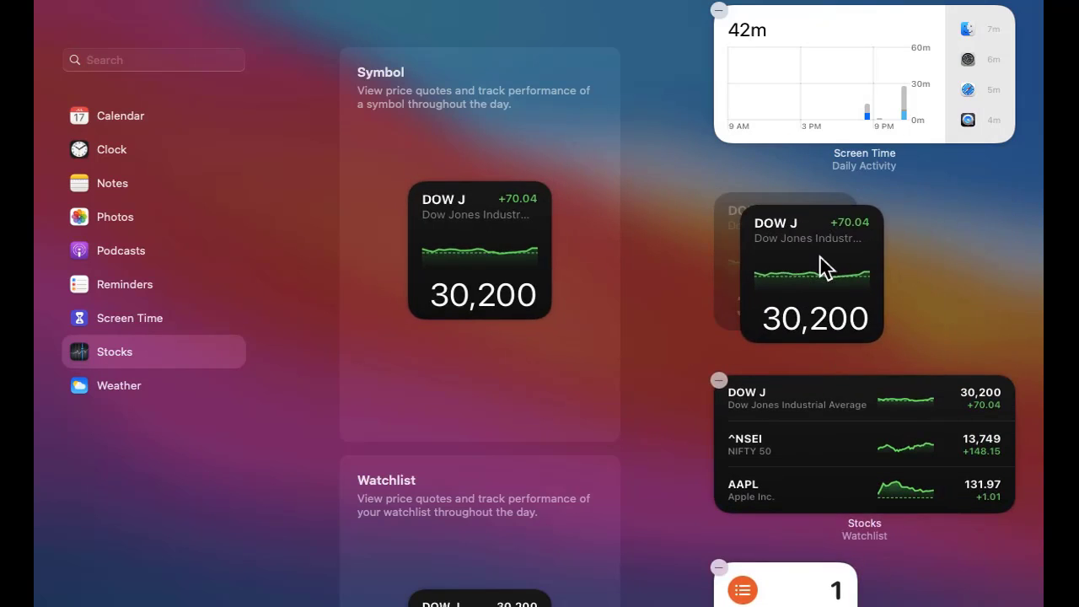
{"action": "left_click_drag", "start_coordinate": [925, 51], "coordinate": [930, 279]}
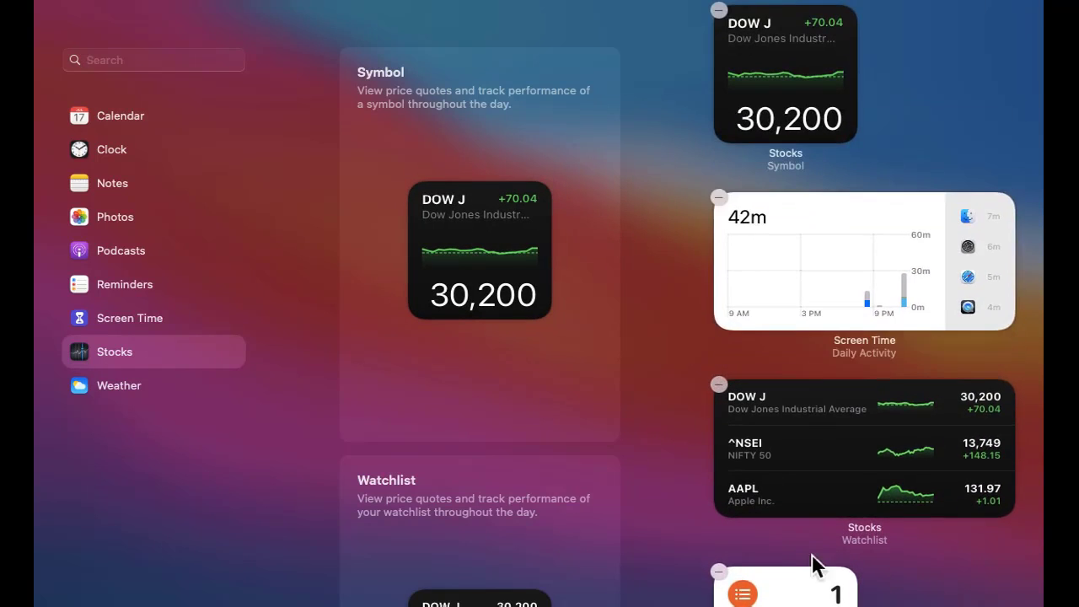
{"action": "left_click_drag", "start_coordinate": [817, 566], "coordinate": [925, 64]}
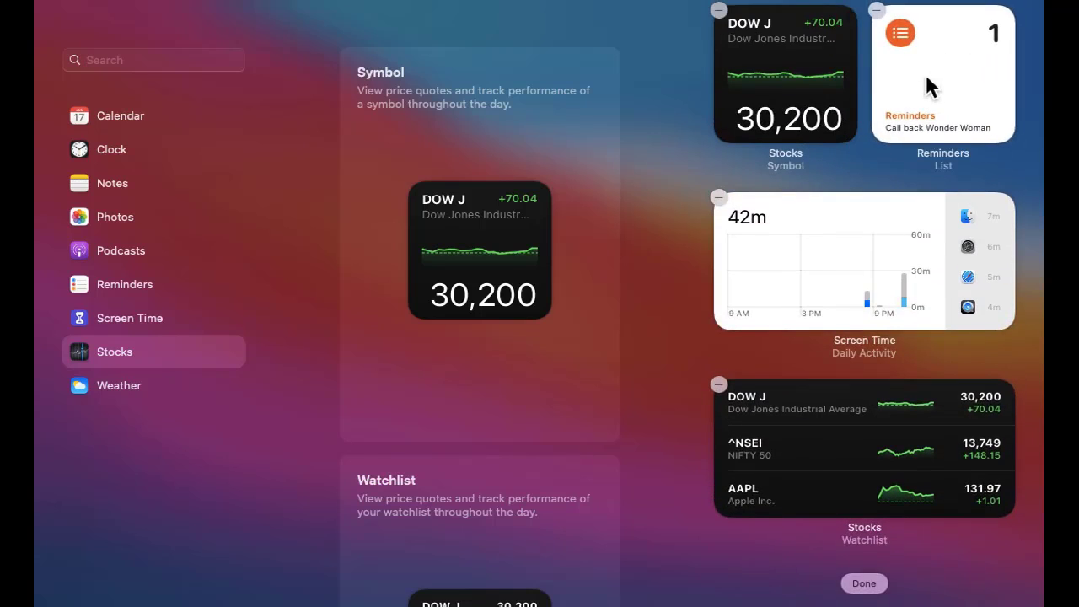
{"action": "right_click", "coordinate": [821, 67]}
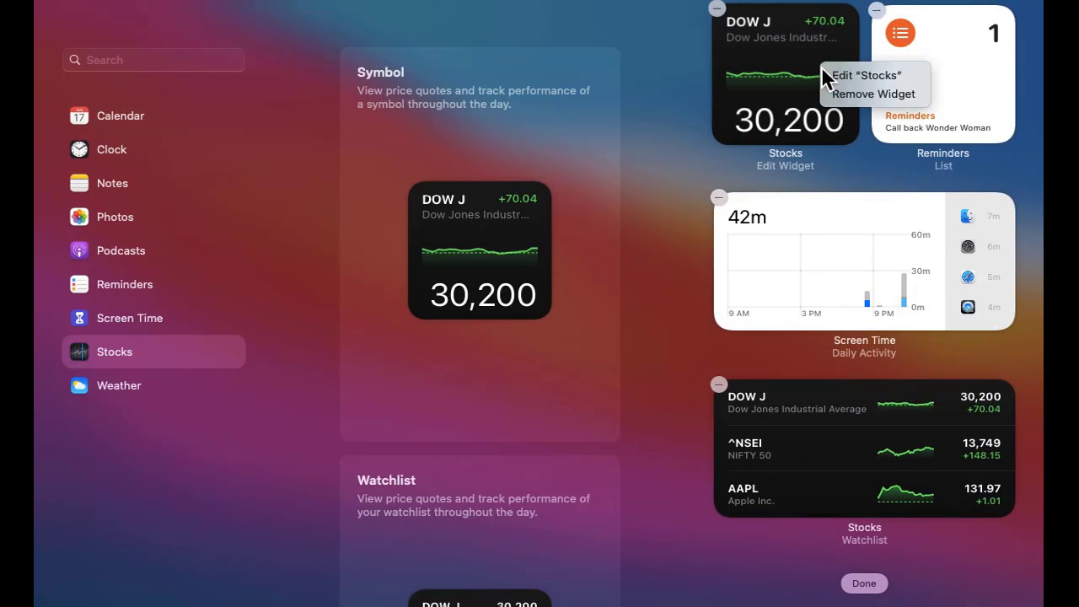
Switch the Stocks widget from DOW J to BURGERKING.BO by searching 'burger king'.
{"action": "left_click", "coordinate": [866, 78]}
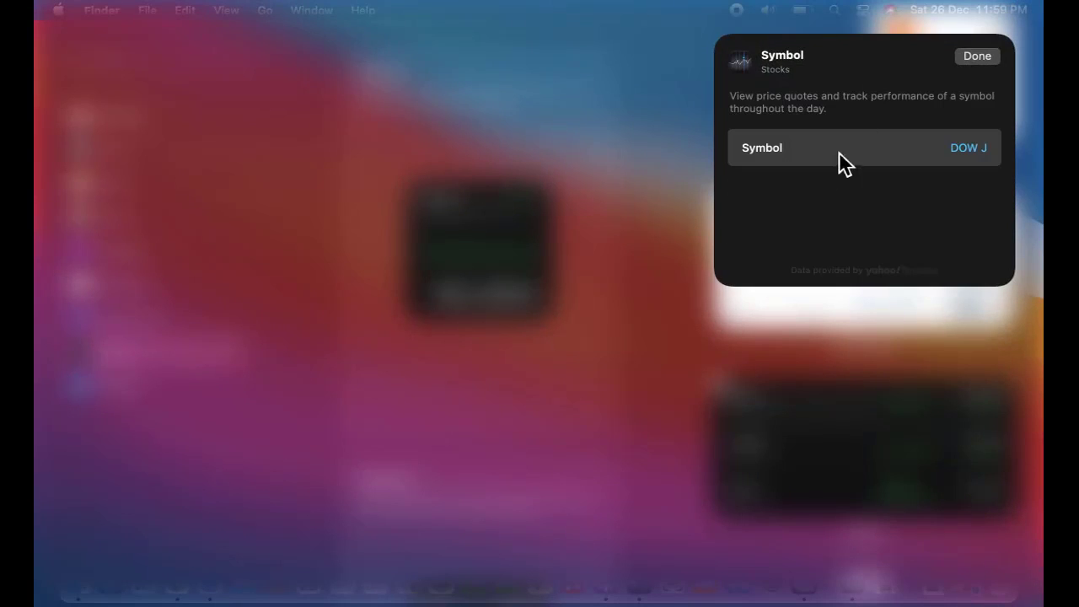
{"action": "left_click", "coordinate": [960, 157]}
{"action": "left_click", "coordinate": [846, 105]}
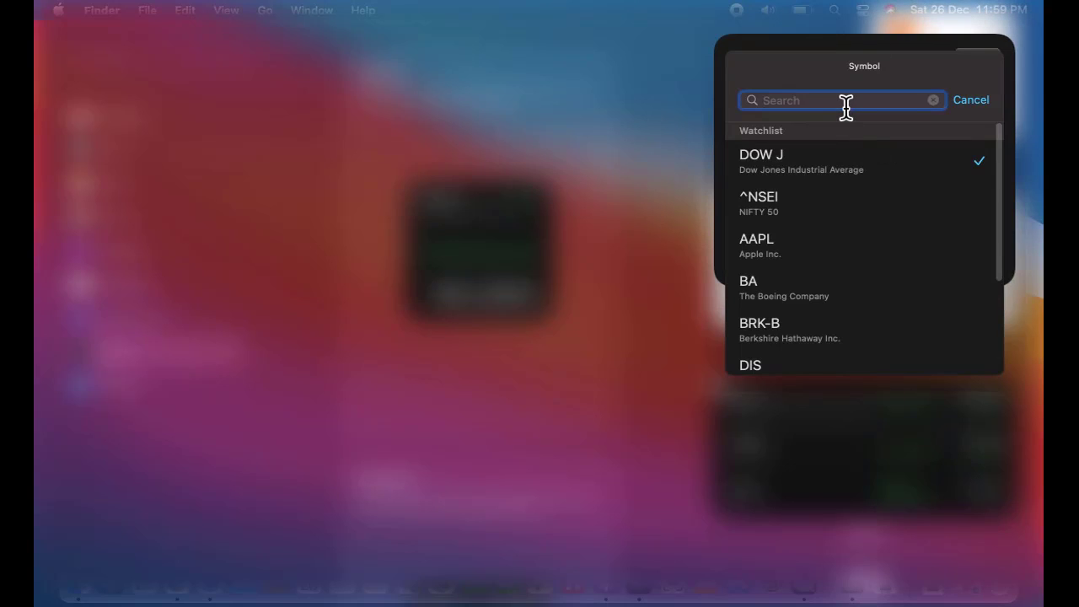
{"action": "type", "text": "burger king"}
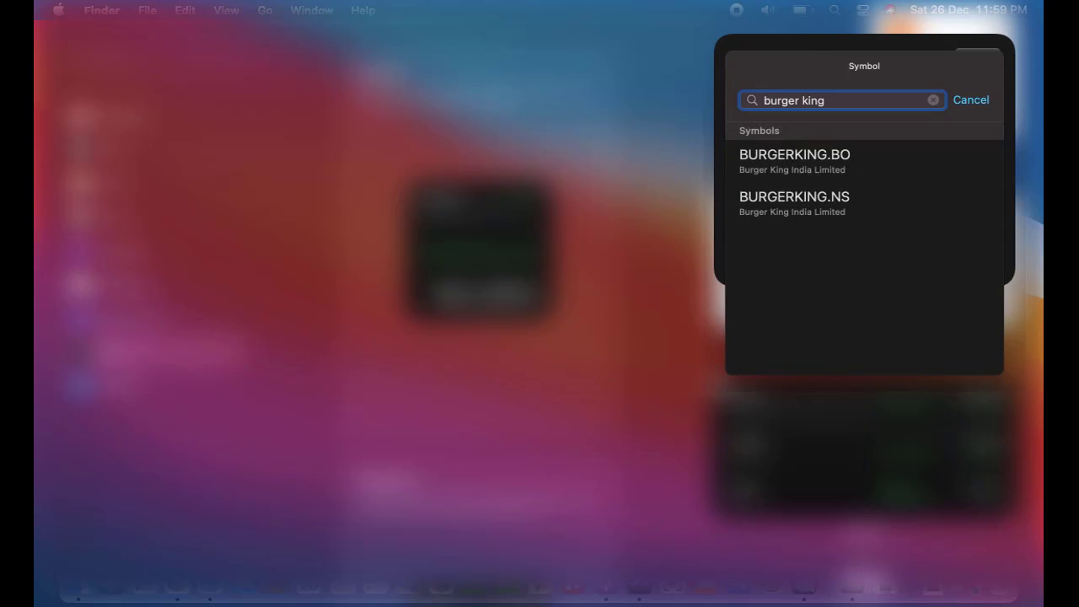
{"action": "left_click", "coordinate": [836, 159]}
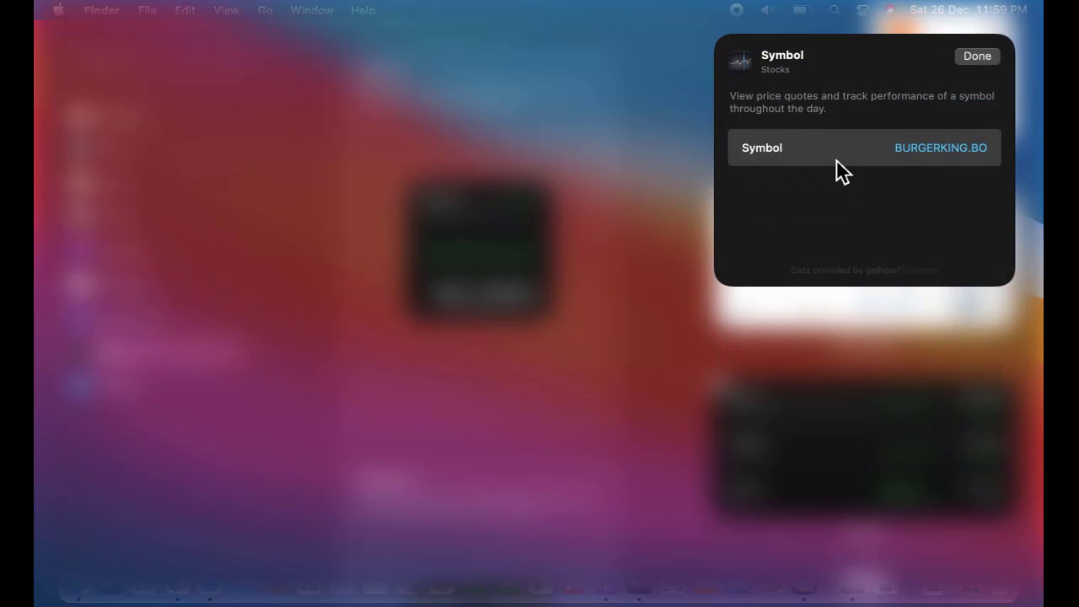
{"action": "left_click", "coordinate": [978, 56]}
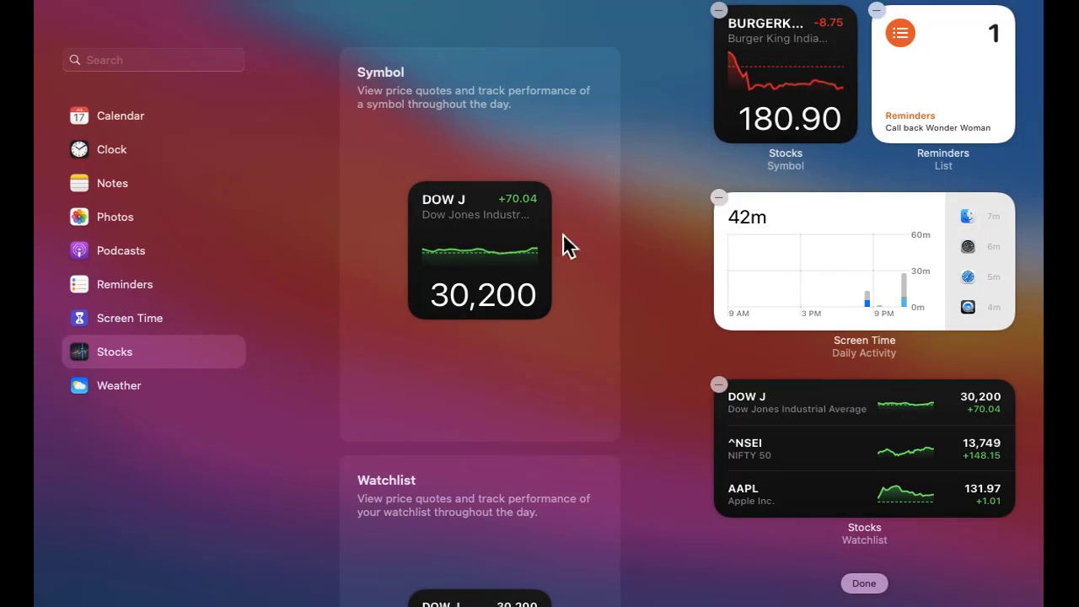
Add a Notes Folder widget beside Reminders and move the Burger King stock widget below Screen Time.
{"action": "left_click", "coordinate": [121, 187]}
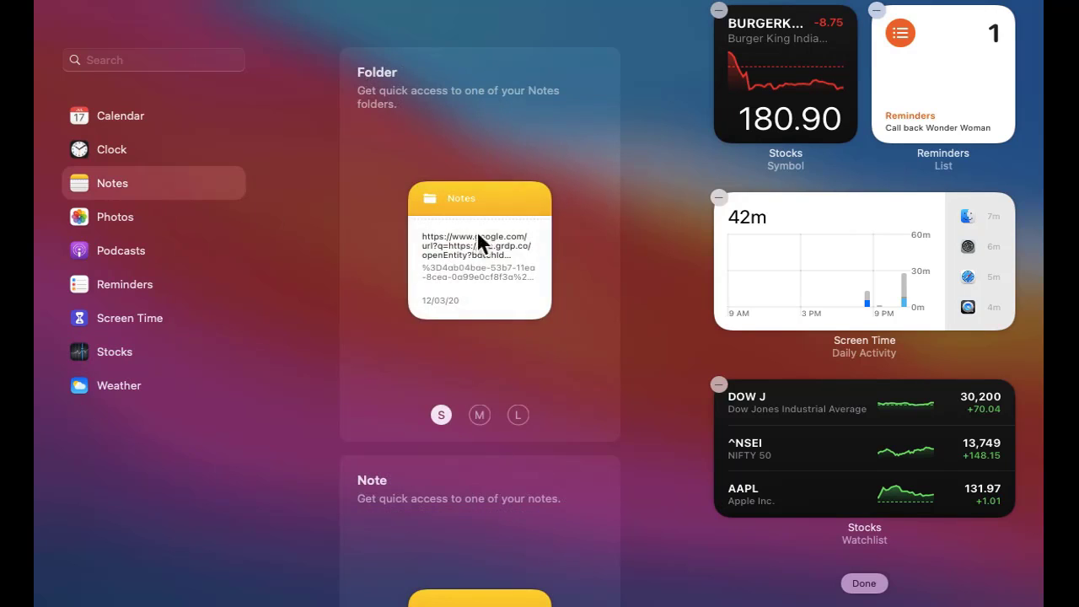
{"action": "left_click_drag", "start_coordinate": [460, 254], "coordinate": [859, 256]}
{"action": "left_click", "coordinate": [1030, 193]}
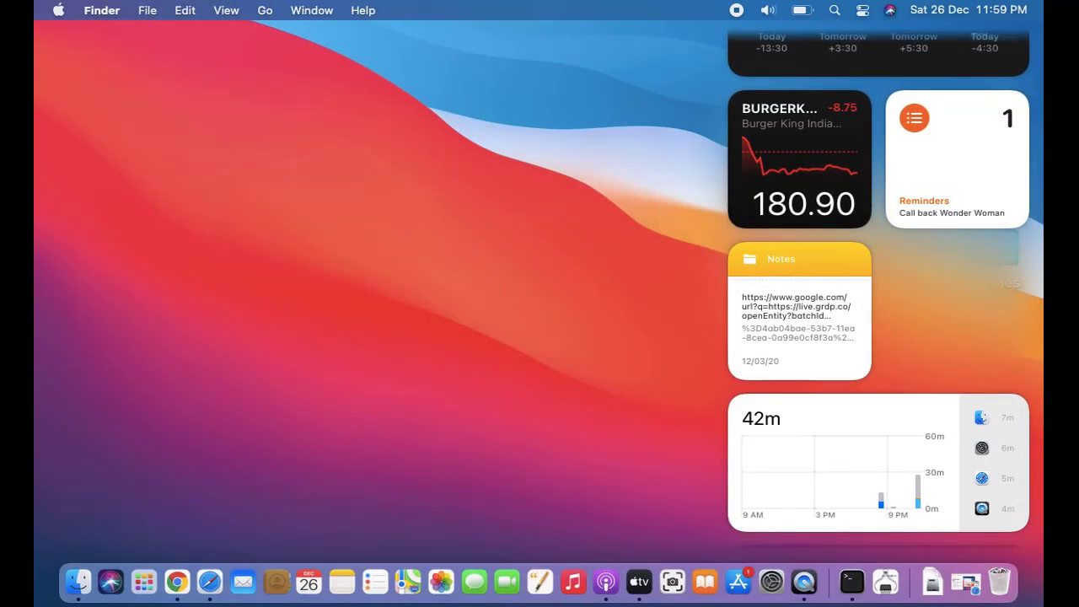
{"action": "left_click_drag", "start_coordinate": [851, 202], "coordinate": [851, 472]}
{"action": "left_click", "coordinate": [830, 510]}
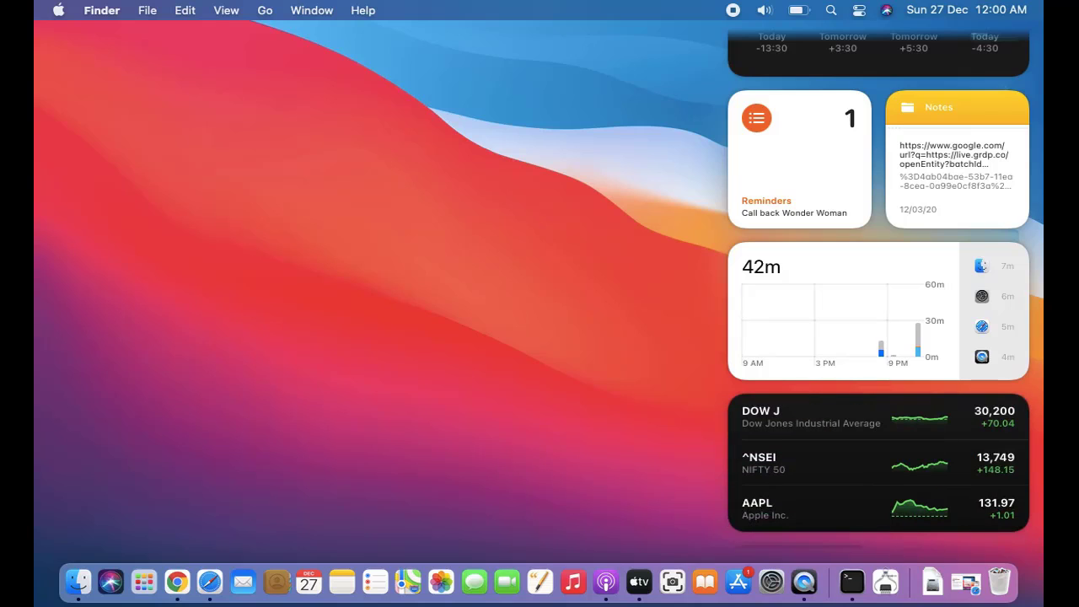
Remove the Reminders widget and resize the Notes widget to Large.
{"action": "right_click", "coordinate": [781, 156]}
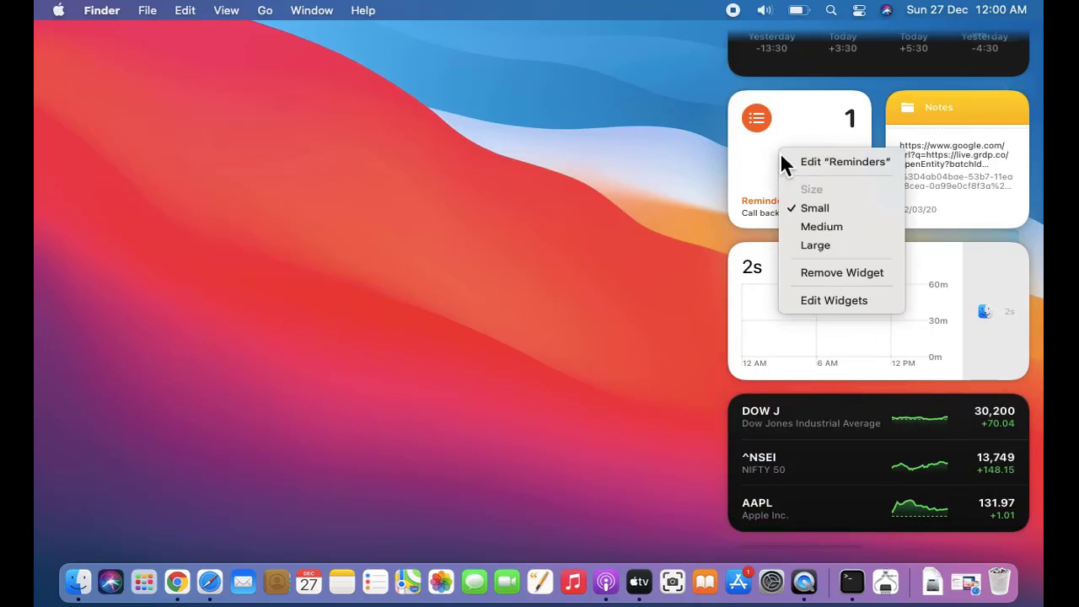
{"action": "left_click", "coordinate": [850, 274]}
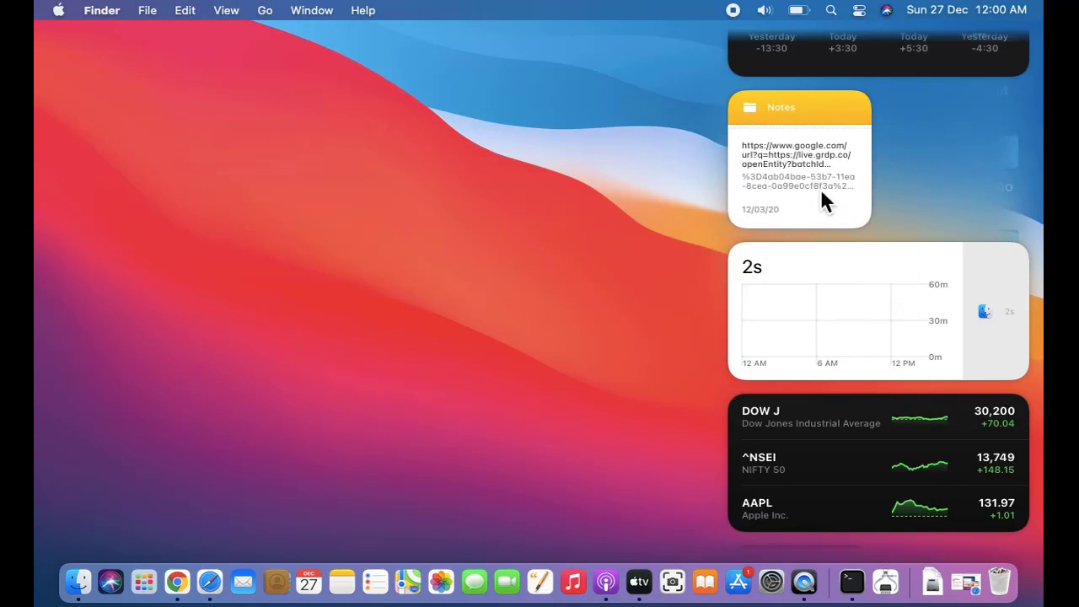
{"action": "right_click", "coordinate": [822, 200]}
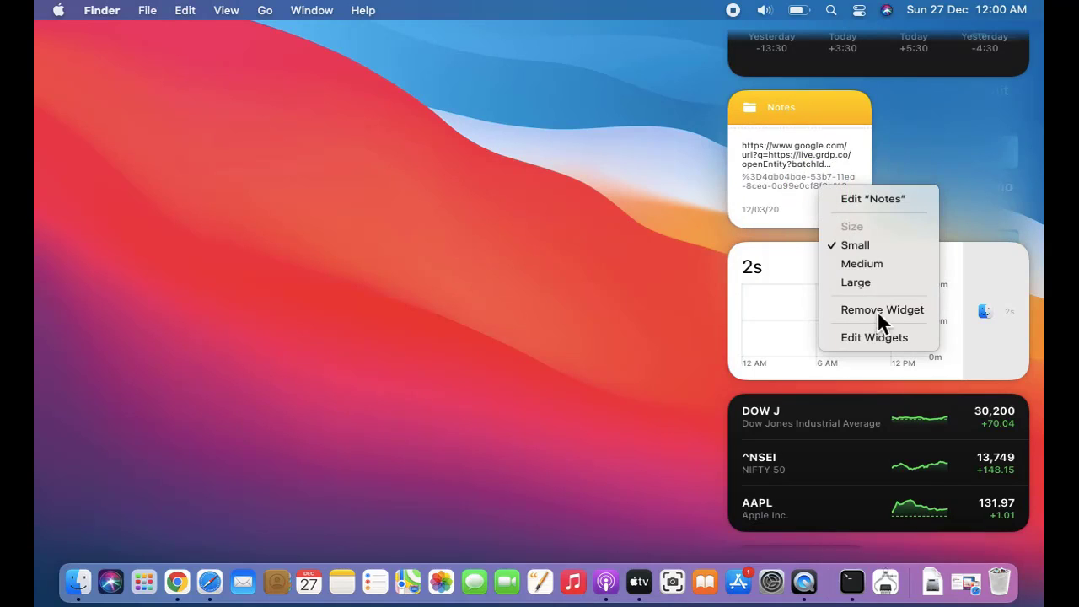
{"action": "left_click", "coordinate": [867, 282]}
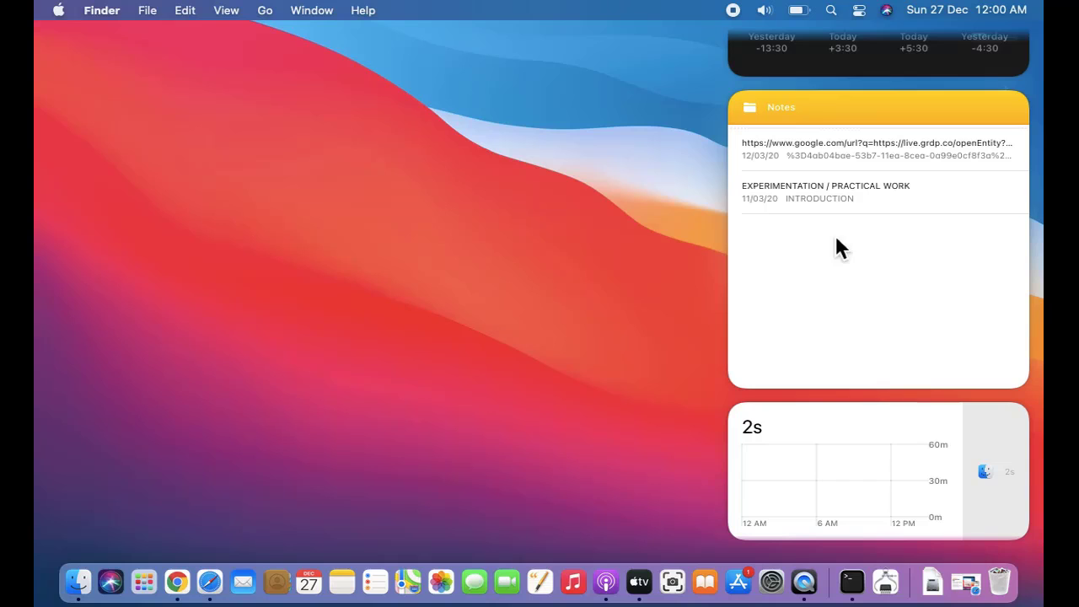
Reopen Notification Center and move the New Delhi weather widget to the right of Calendar.
{"action": "left_click", "coordinate": [683, 143]}
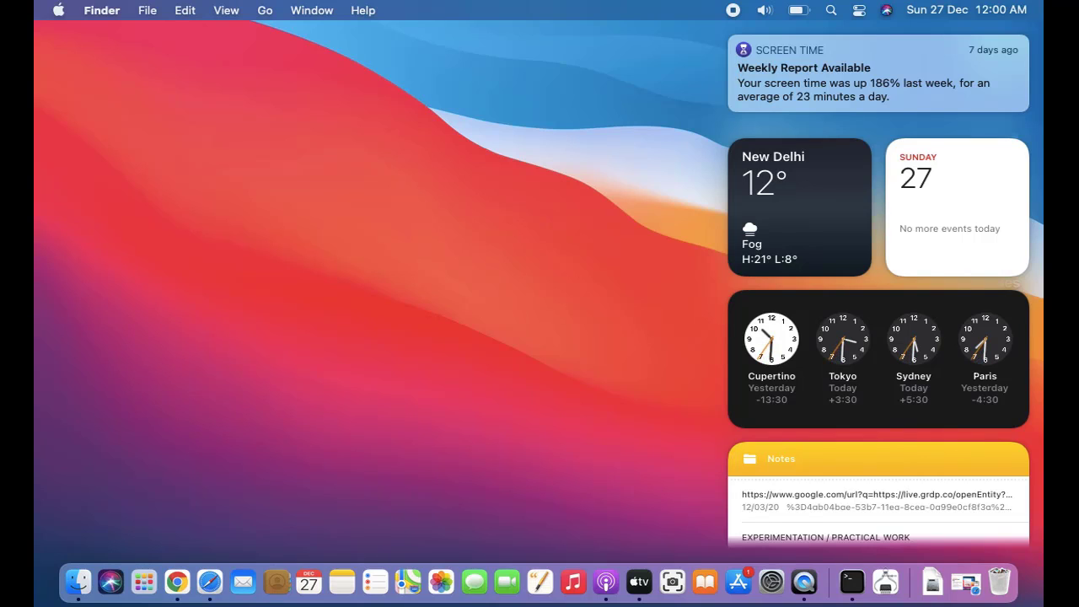
{"action": "left_click_drag", "start_coordinate": [832, 244], "coordinate": [993, 234]}
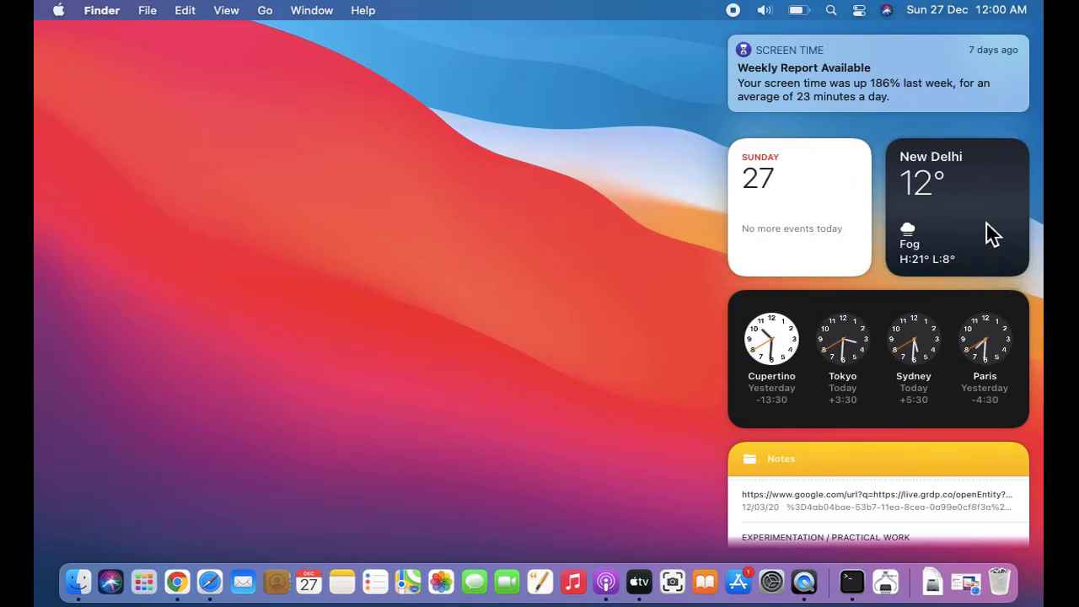